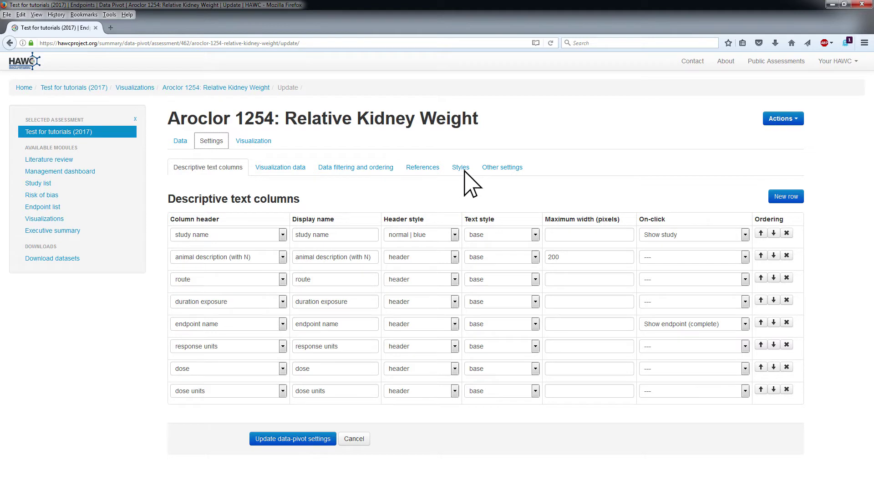
Step: Clear the plot title and set the x-axis label to "percent change relative to control"
left_click(503, 169)
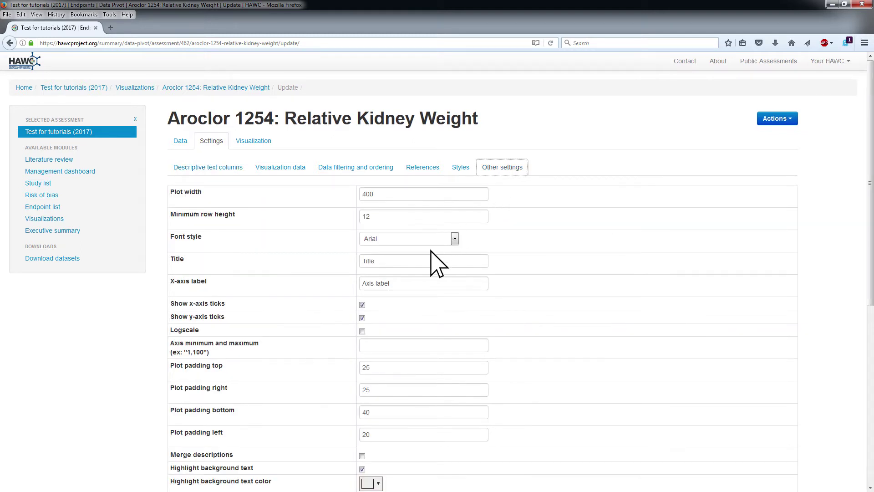
double_click(419, 264)
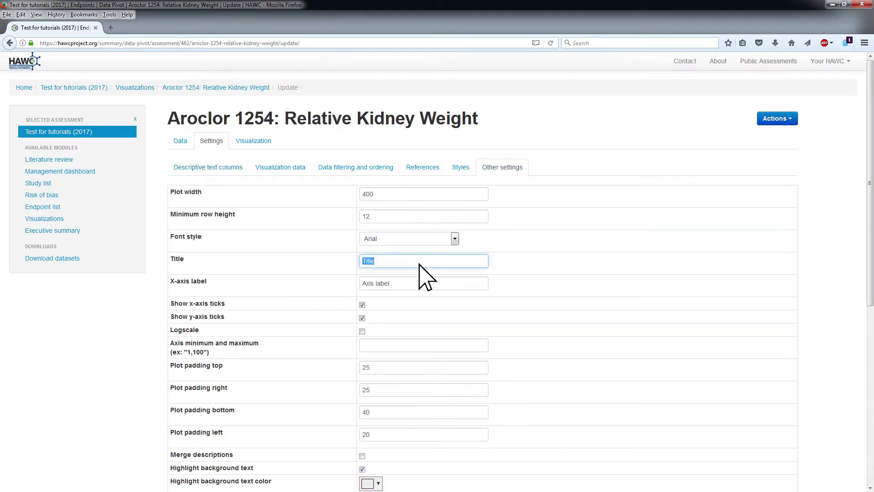
key("BackSpace")
key("Tab")
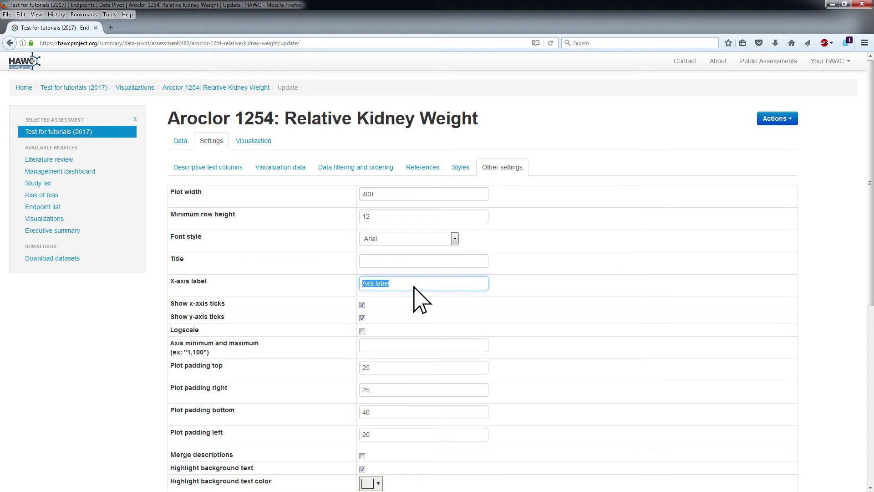
key("BackSpace")
type("percent change relative to control")
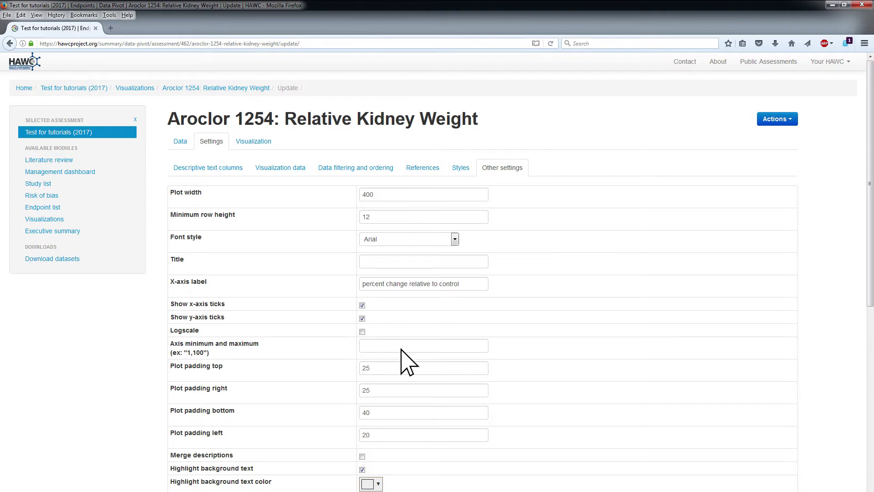
Step: Enable merging of descriptions and merge them up to the endpoint name column
scroll(405, 361, "down", 5)
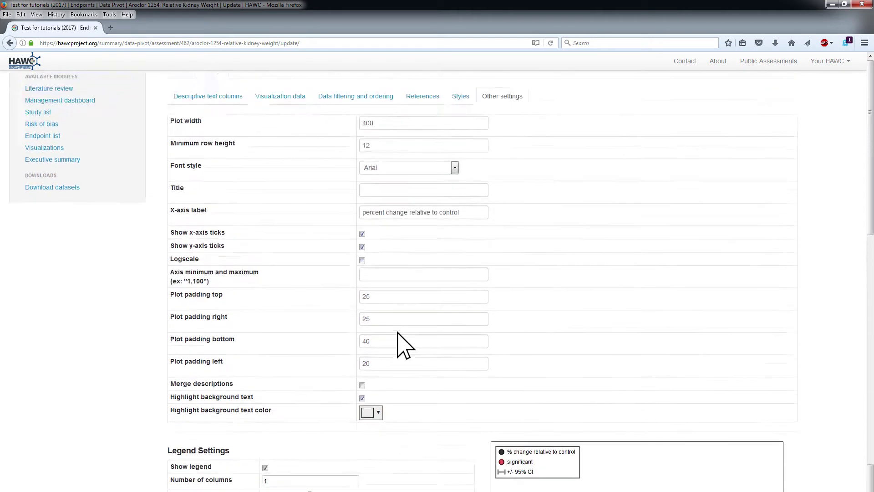
scroll(387, 264, "down", 3)
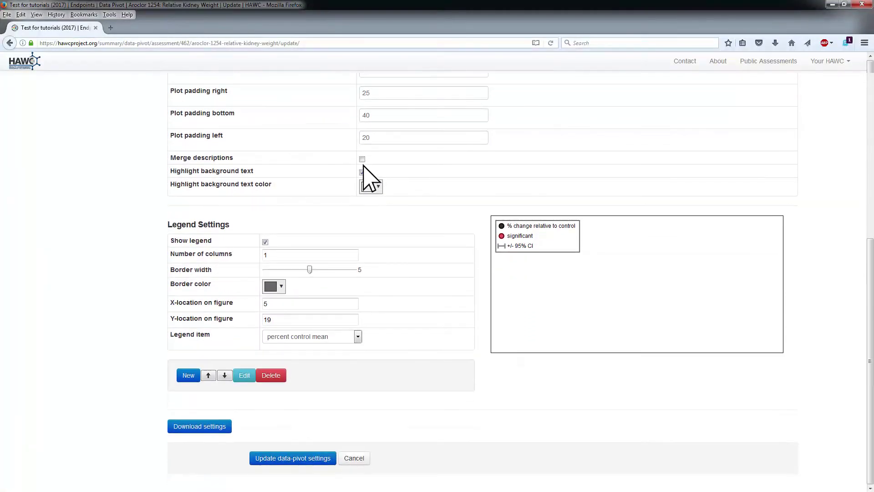
left_click(362, 158)
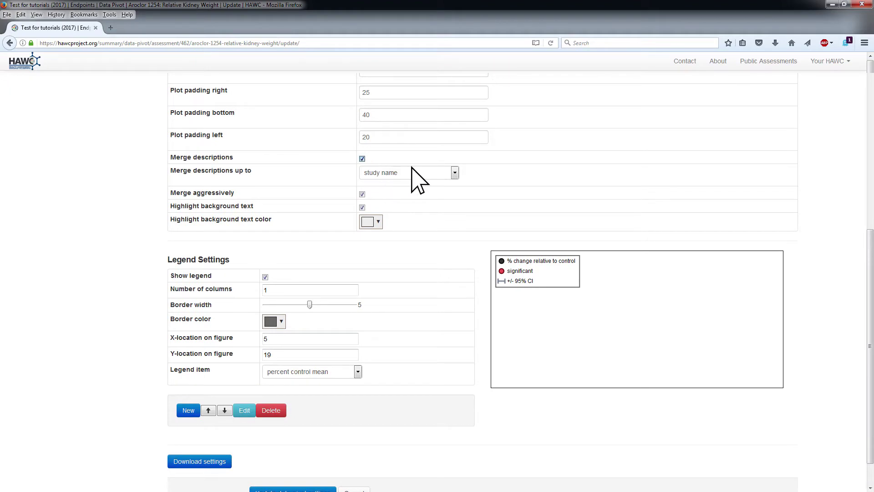
left_click(454, 172)
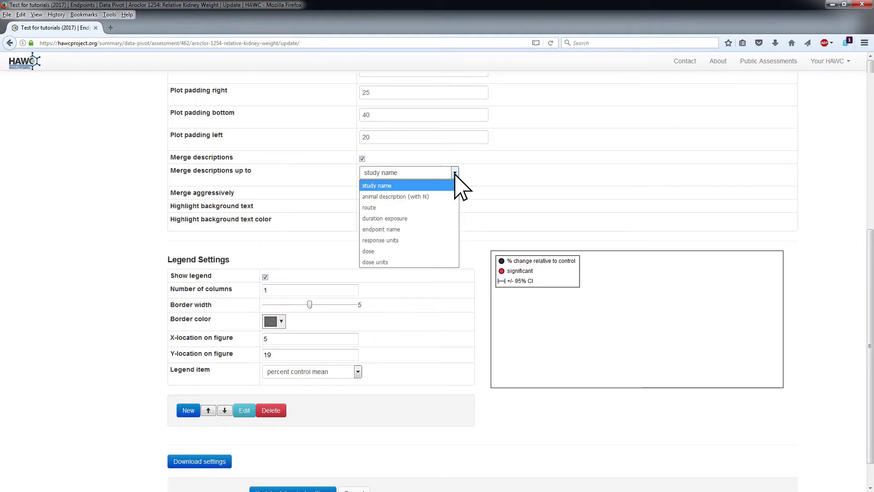
left_click(386, 229)
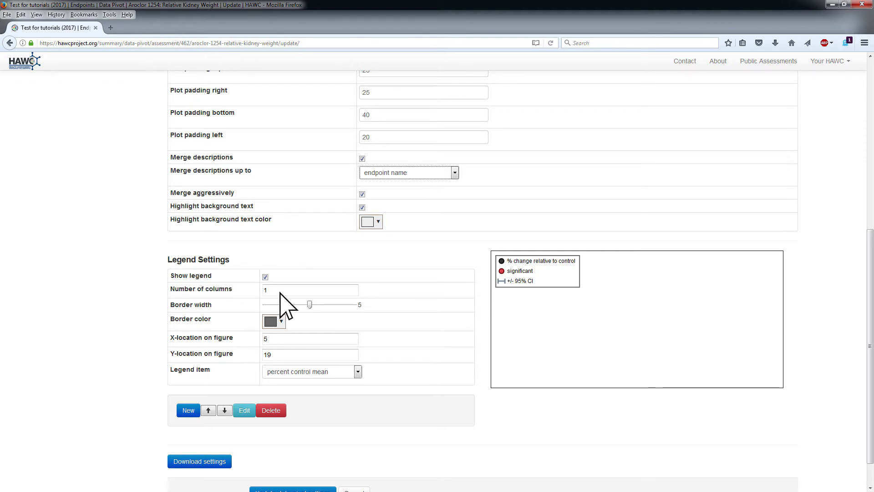
Step: Set the legend's border width to 2 and its border color to blue #0a8fef
left_click(284, 304)
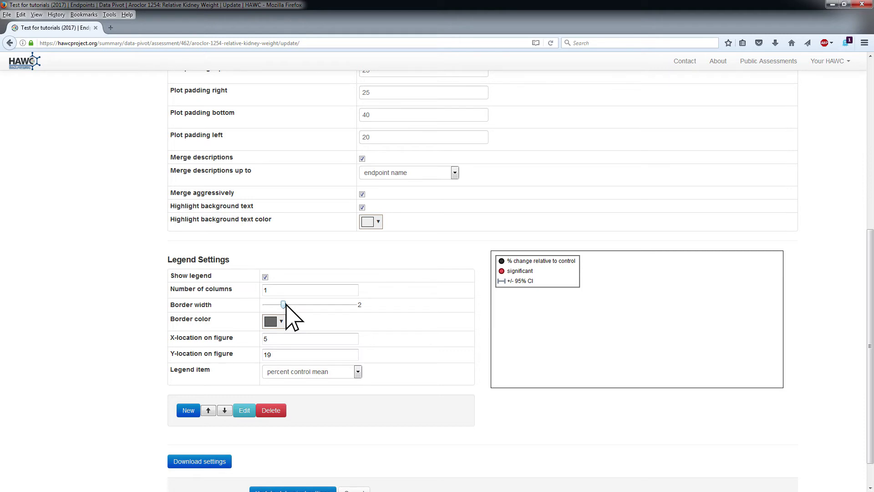
left_click(282, 320)
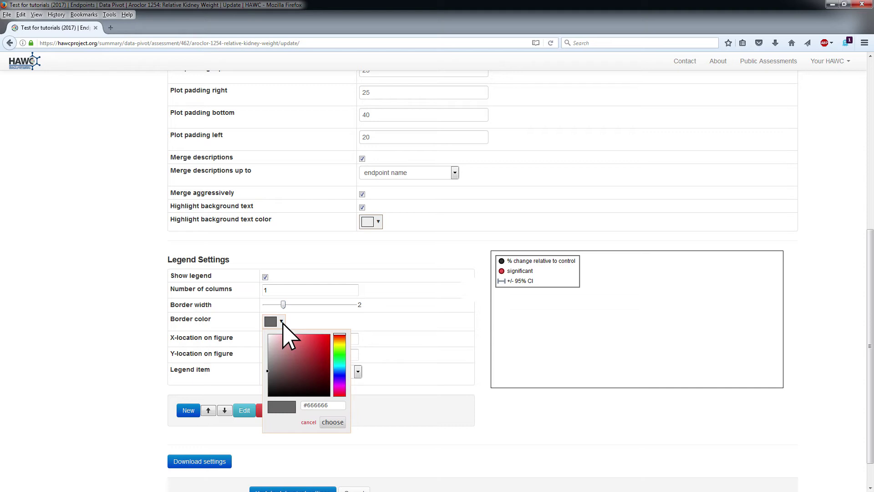
left_click(339, 370)
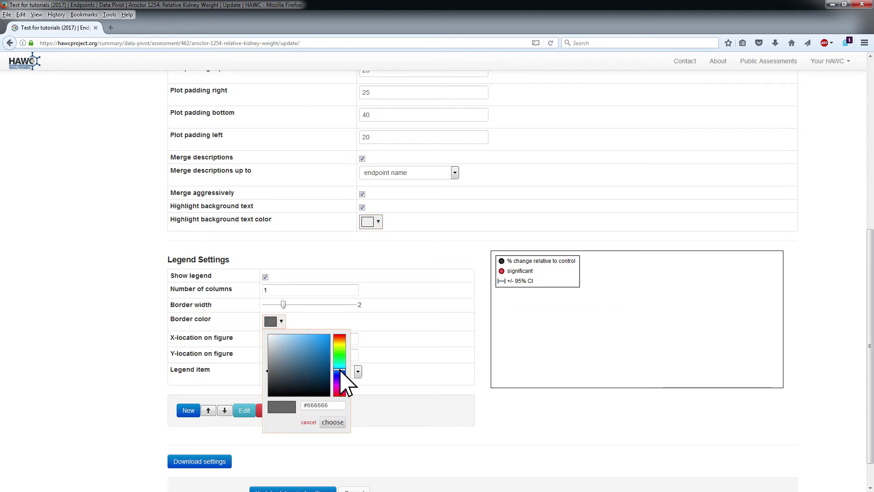
left_click(327, 338)
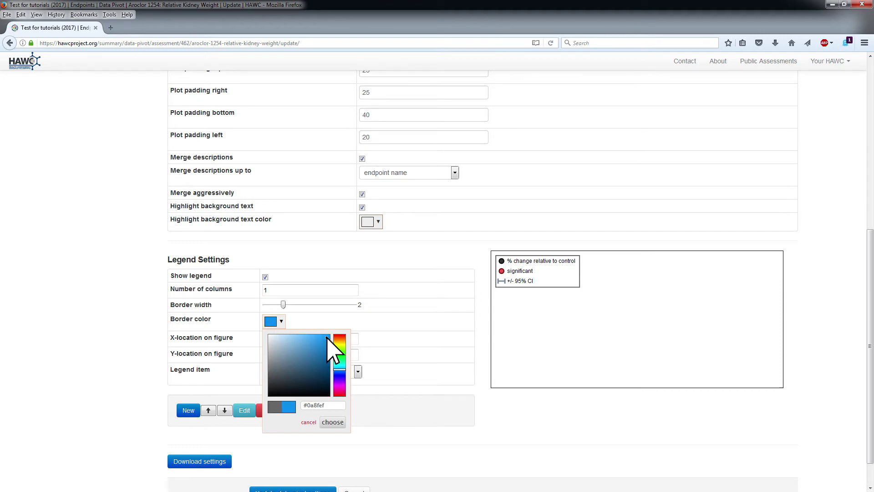
left_click(332, 422)
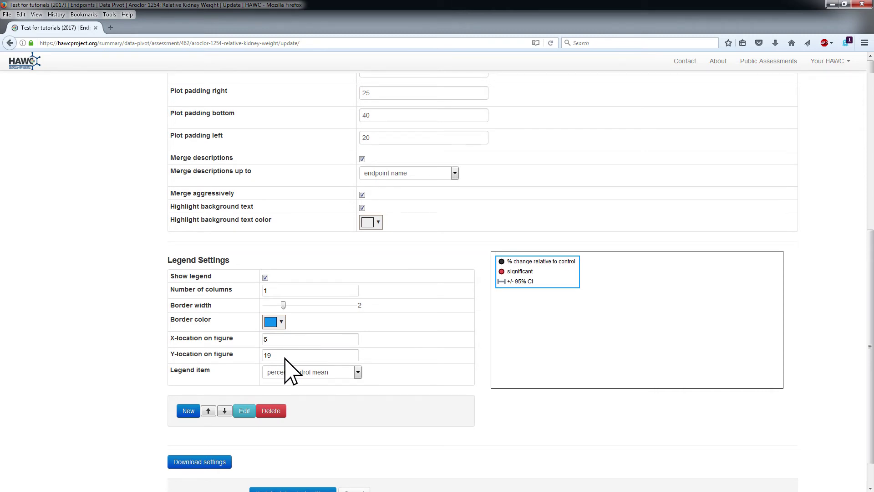
Step: Preview the visualization and move the legend straight down to sit level with the first study's 429 to 1,400 ppm rows
scroll(289, 357, "up", 7)
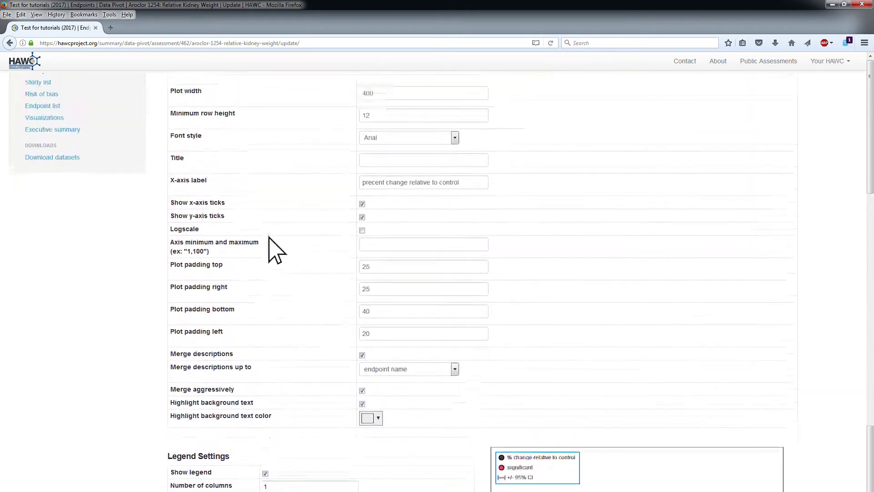
left_click(254, 141)
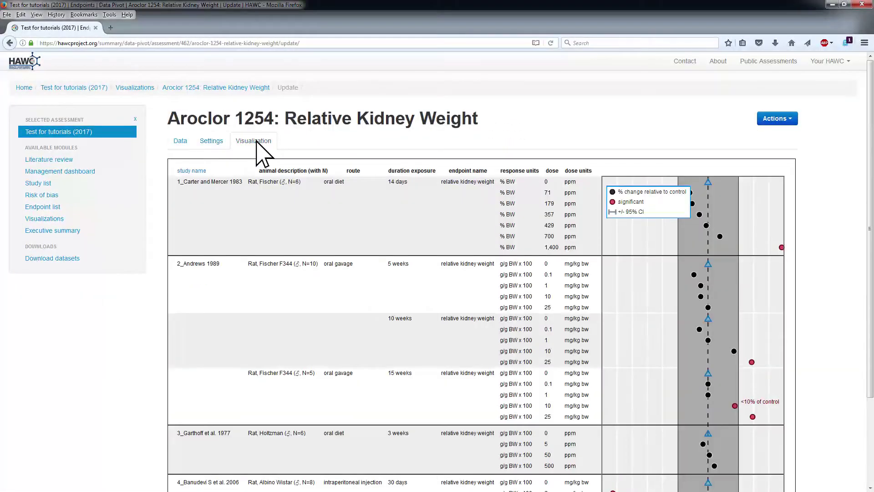
left_click_drag(614, 189, 614, 225)
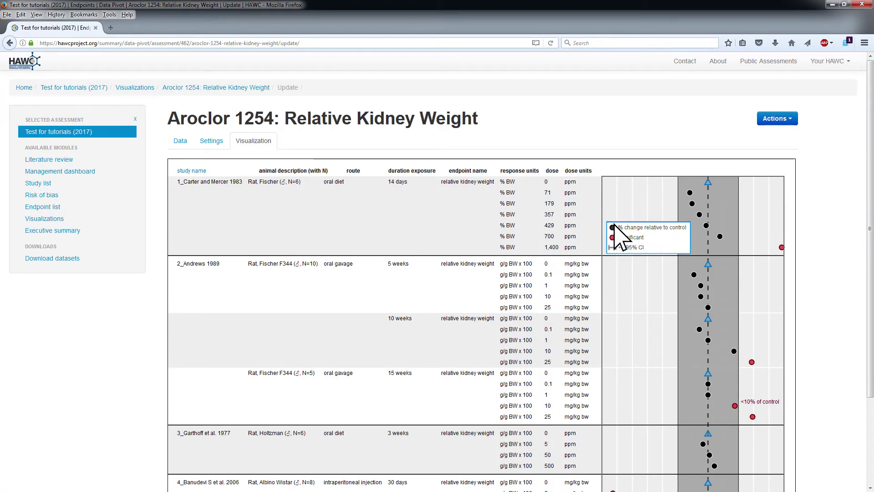
Step: Add a legend entry named Reference with the symbol style "triangle up | blue"
left_click(211, 141)
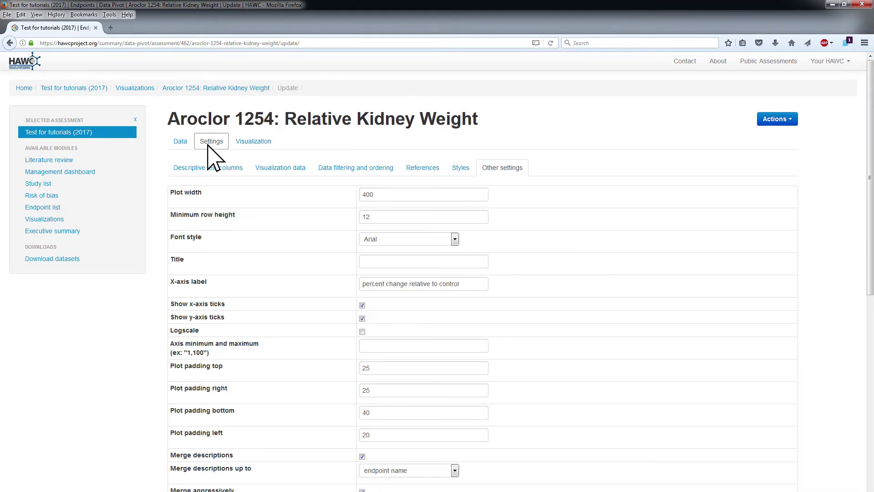
scroll(209, 151, "down", 1)
scroll(208, 146, "down", 7)
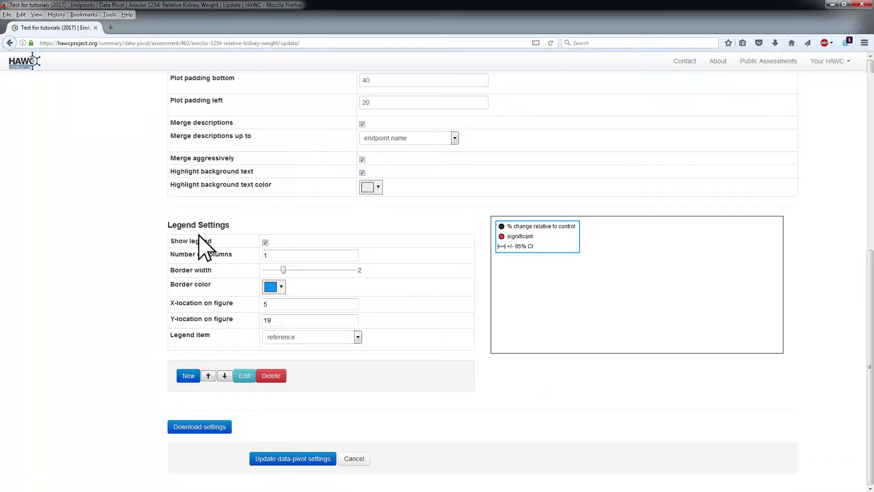
left_click(187, 376)
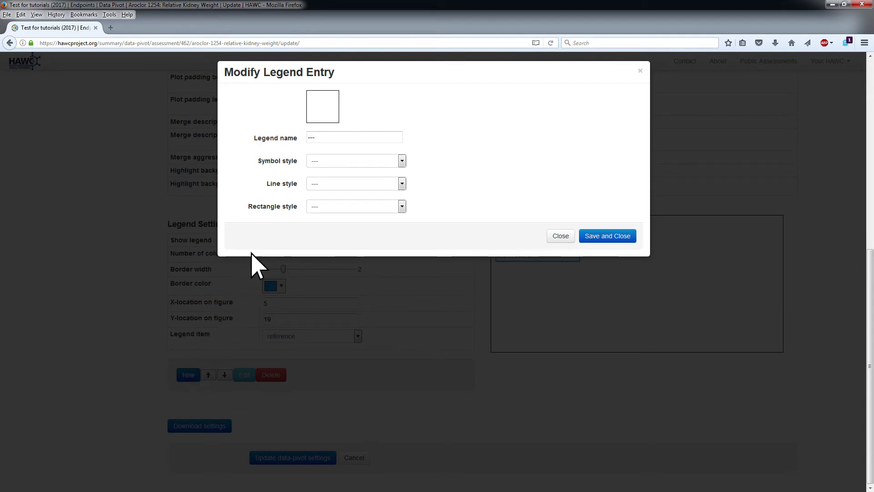
double_click(314, 139)
key("BackSpace")
type("Reference")
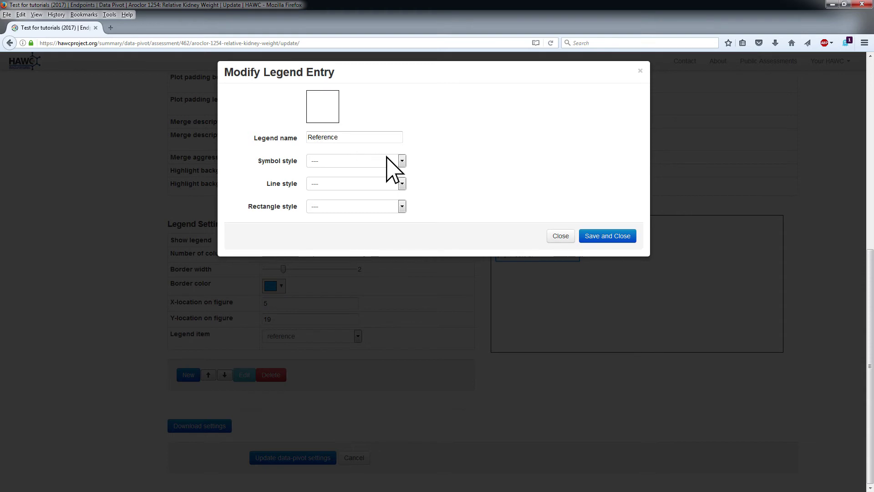
left_click(402, 161)
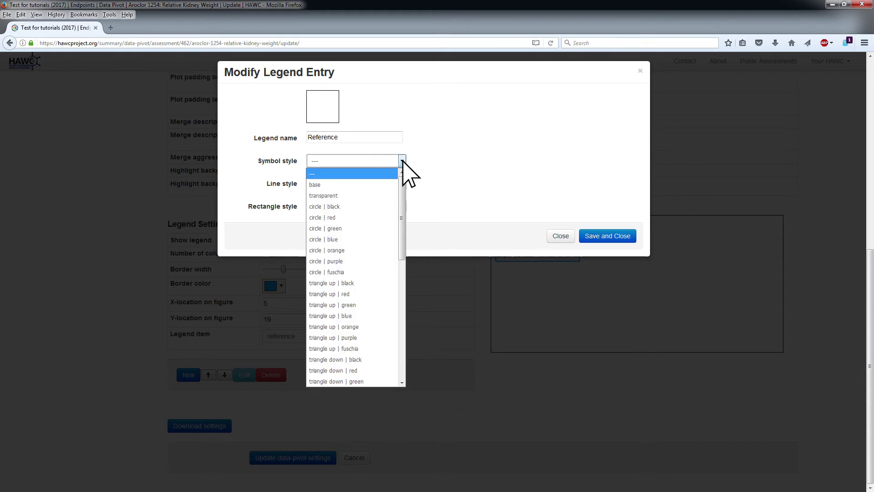
left_click(330, 316)
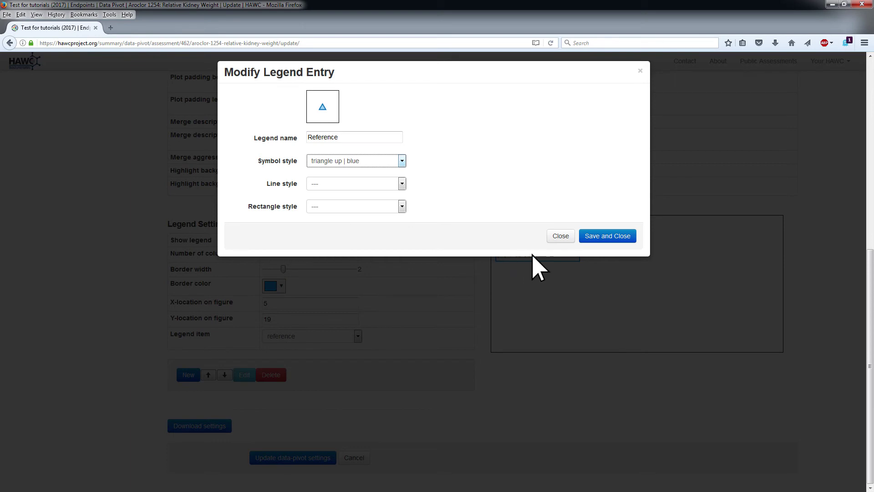
left_click(594, 238)
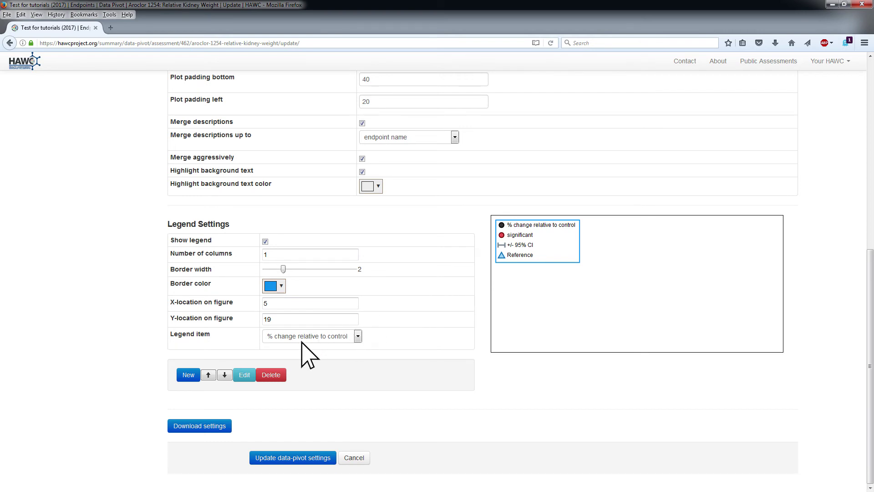
Step: Reopen the Reference legend entry, save it with the same settings, and move it to the top of the legend
left_click(244, 375)
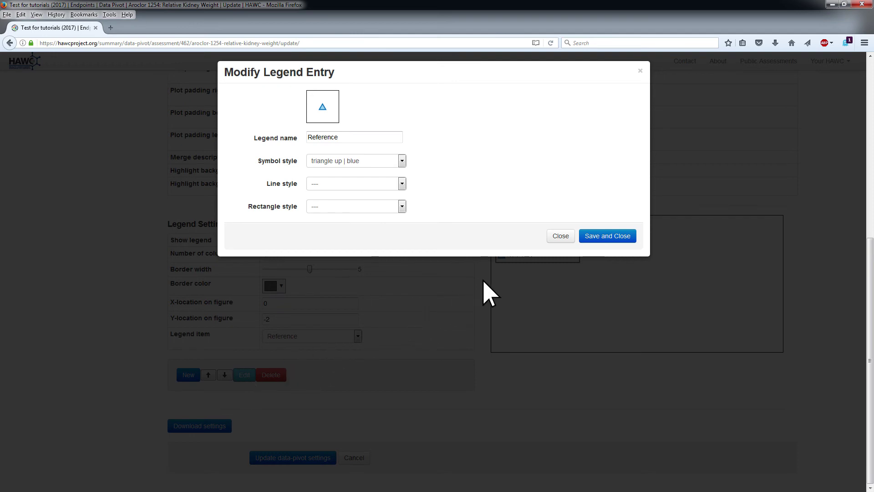
left_click(596, 236)
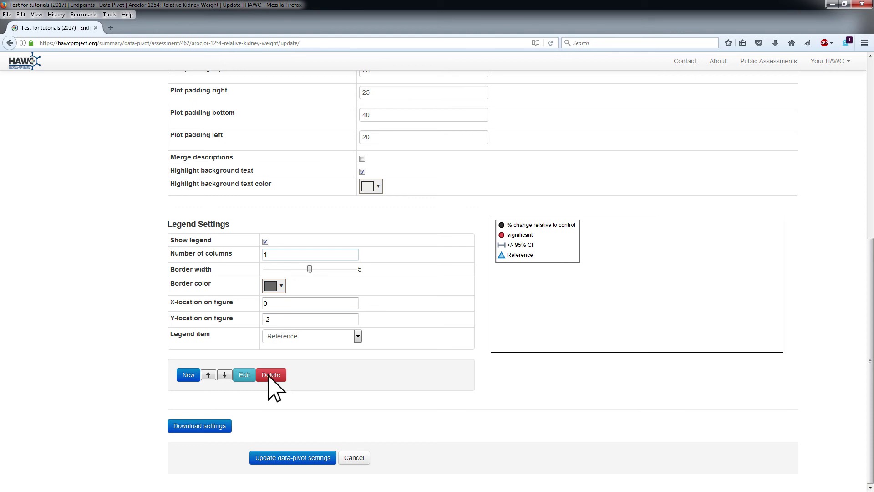
left_click(208, 375)
left_click(207, 375)
left_click(208, 375)
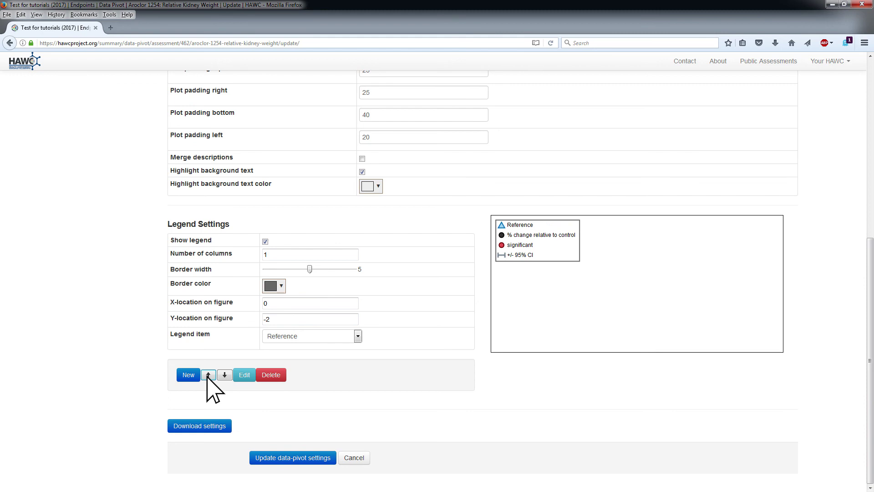
Step: Save the updated data-pivot settings and check the finished plot down to its x-axis label
left_click(280, 457)
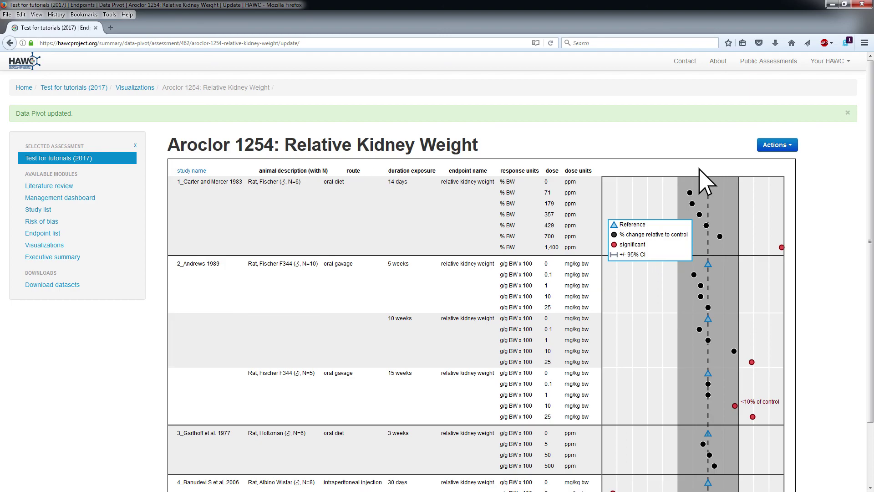
scroll(706, 215, "down", 3)
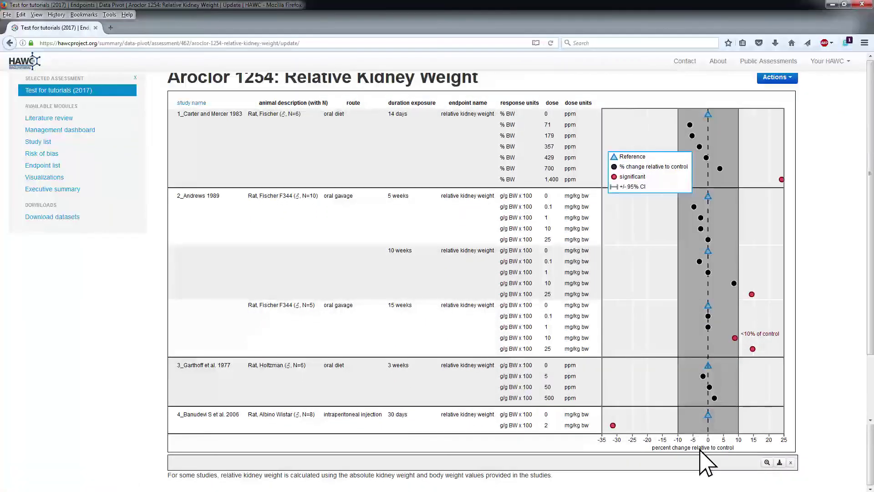